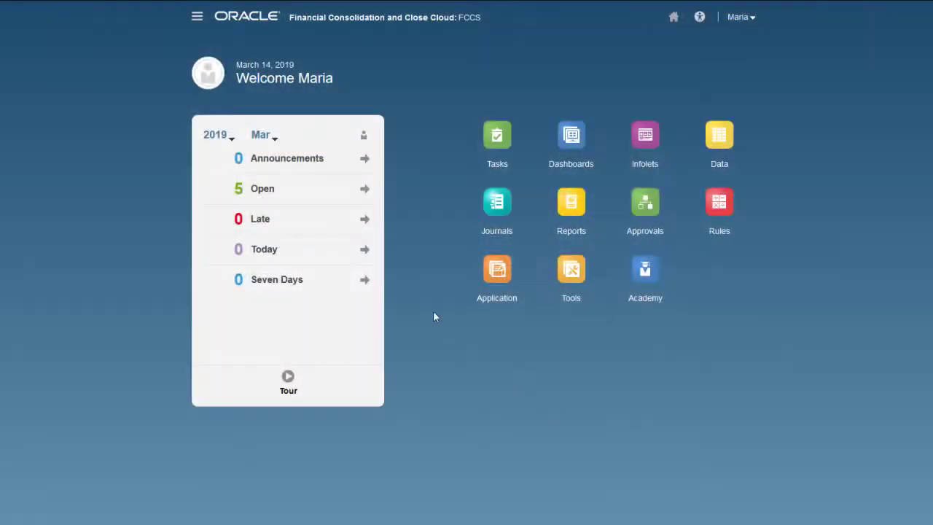
Create an action menu named 'Movement' and start adding its first child item
{"action": "left_click", "coordinate": [197, 16]}
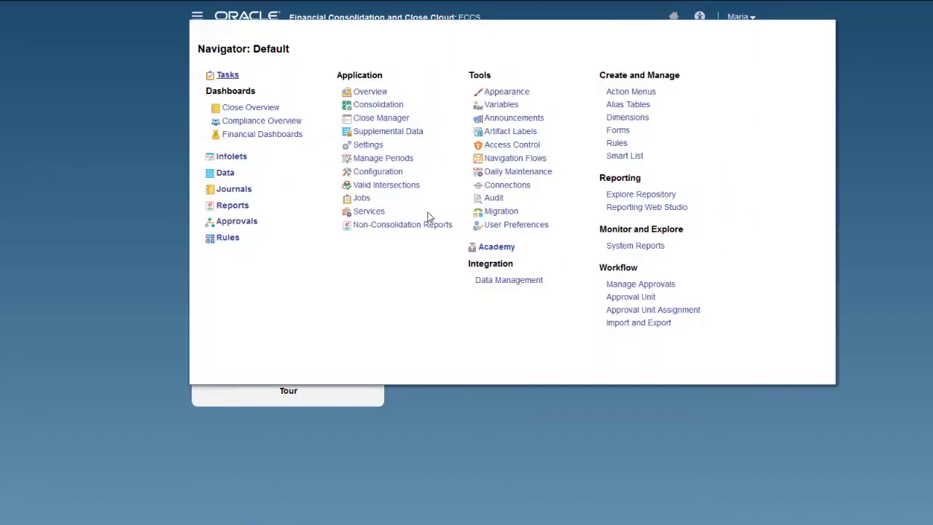
{"action": "left_click", "coordinate": [625, 92]}
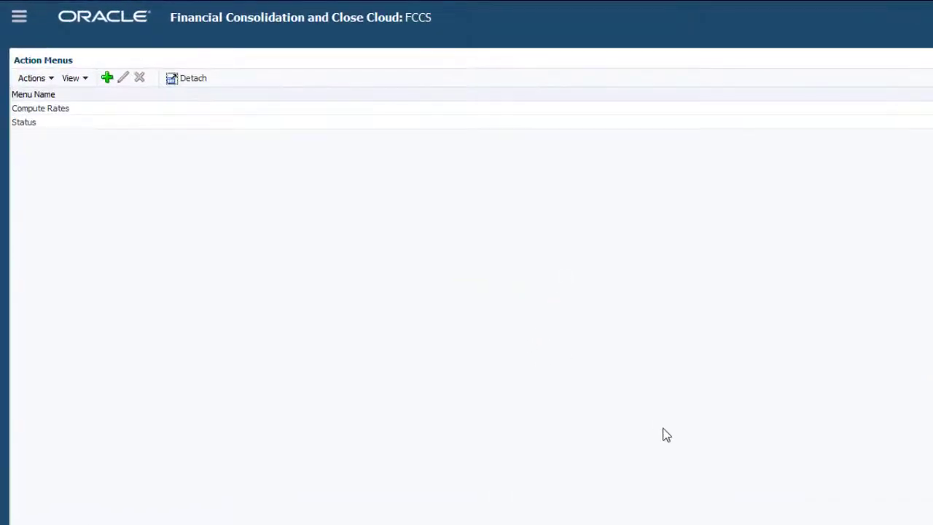
{"action": "left_click", "coordinate": [107, 77]}
{"action": "type", "text": "Movement"}
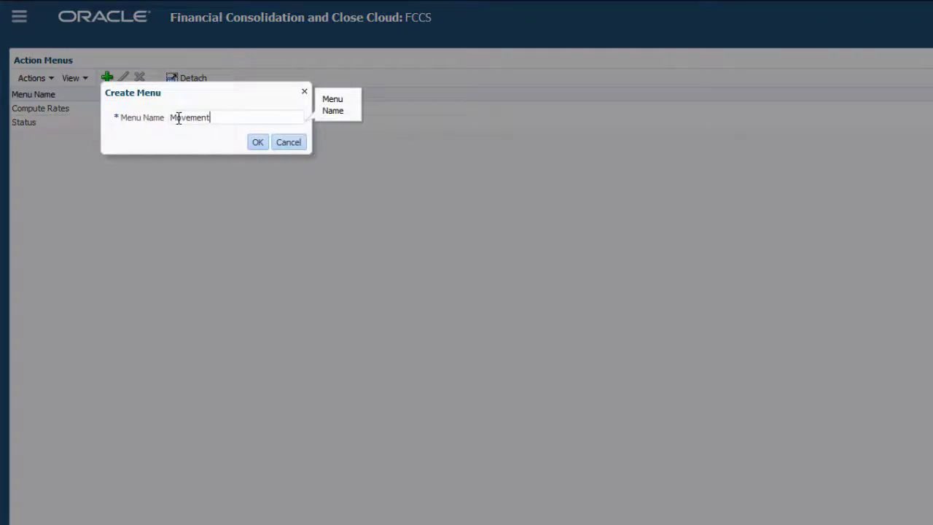
{"action": "left_click", "coordinate": [257, 142]}
{"action": "left_click", "coordinate": [124, 78]}
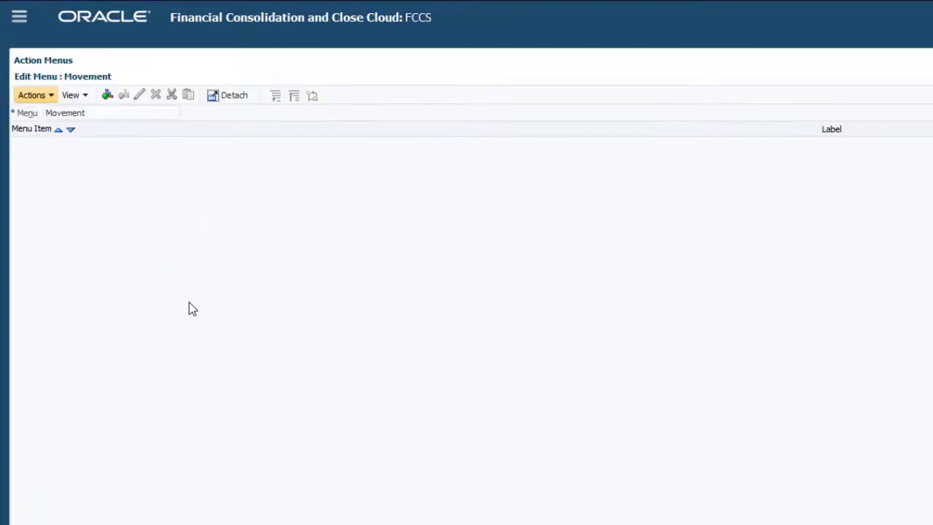
{"action": "left_click", "coordinate": [106, 95]}
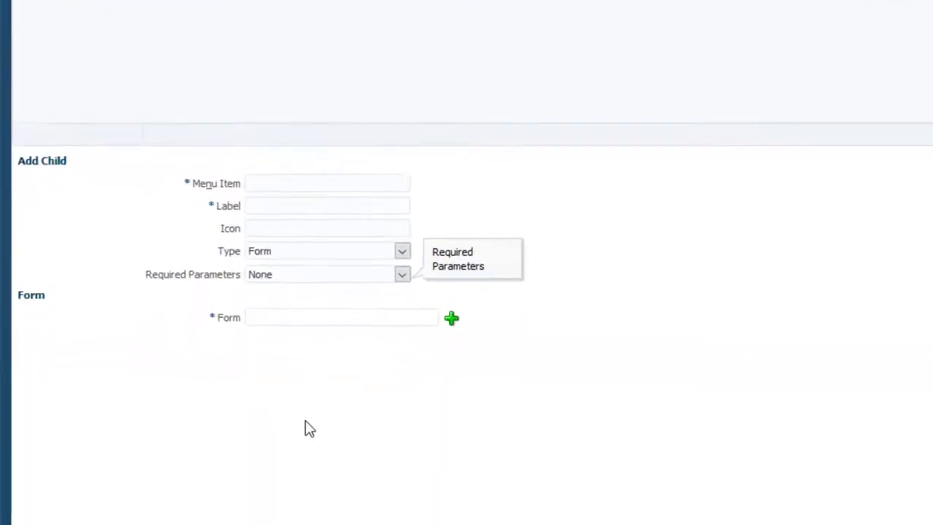
Name the new menu item 'Mvmt' with the label 'Calculate Movement'
{"action": "left_click", "coordinate": [231, 359]}
{"action": "type", "text": "Mvm"}
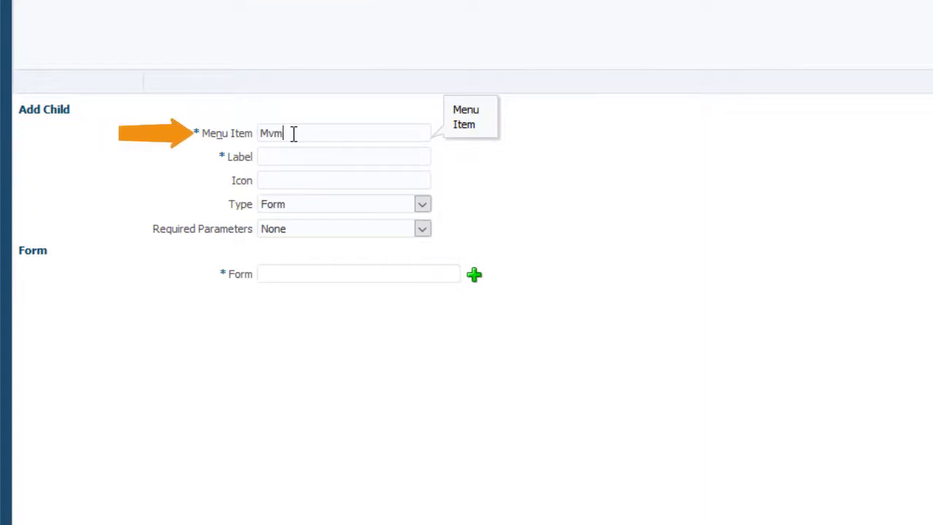
{"action": "type", "text": "t"}
{"action": "left_click", "coordinate": [286, 156]}
{"action": "type", "text": "Calculate Movement"}
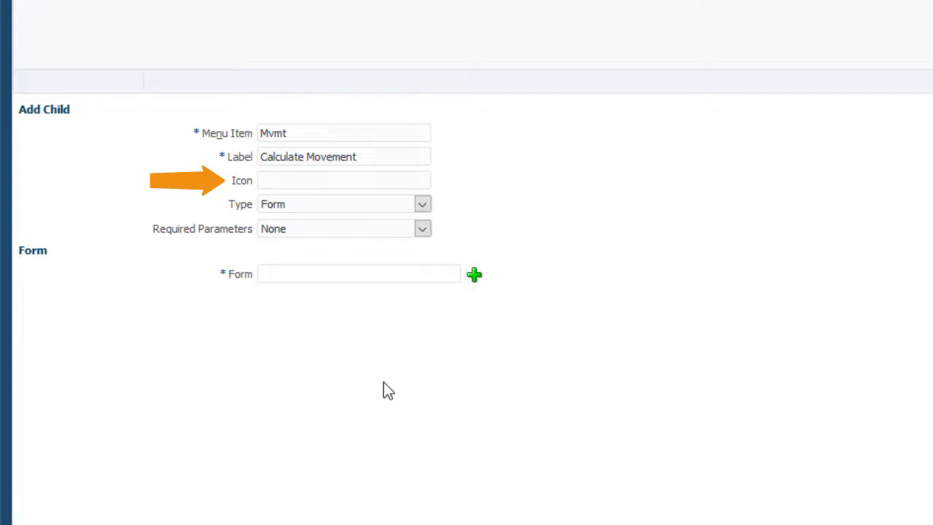
Make the item a Business Rule running CalcMovement on Consol, with a life-to-date confirmation message
{"action": "left_click", "coordinate": [423, 204]}
{"action": "left_click", "coordinate": [373, 272]}
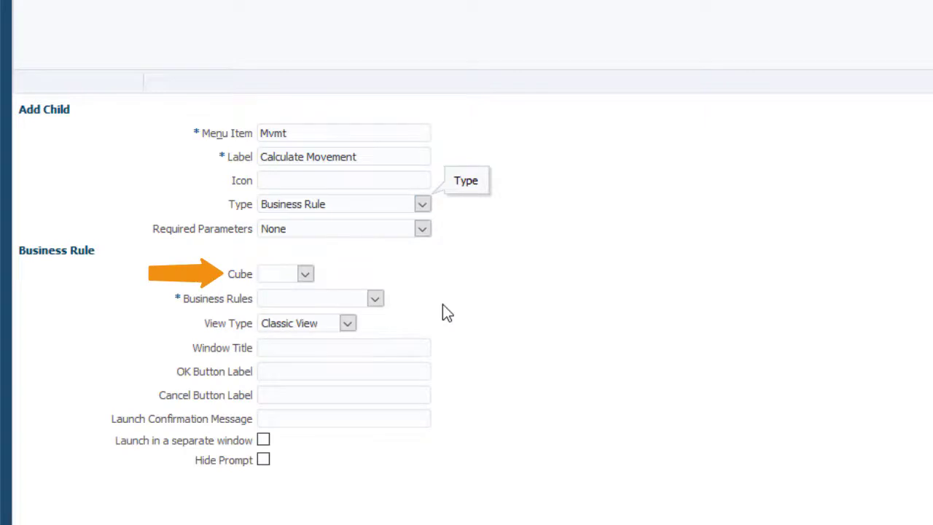
{"action": "left_click", "coordinate": [305, 274]}
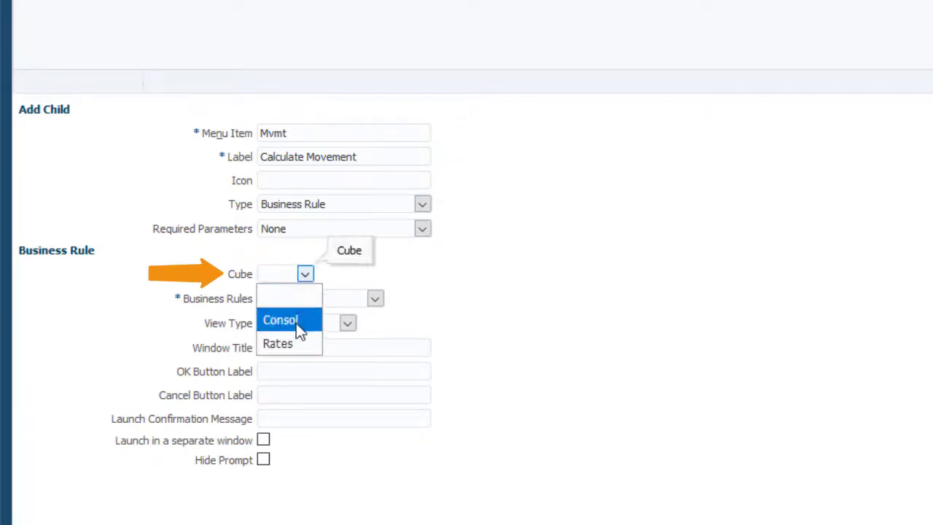
{"action": "left_click", "coordinate": [300, 320]}
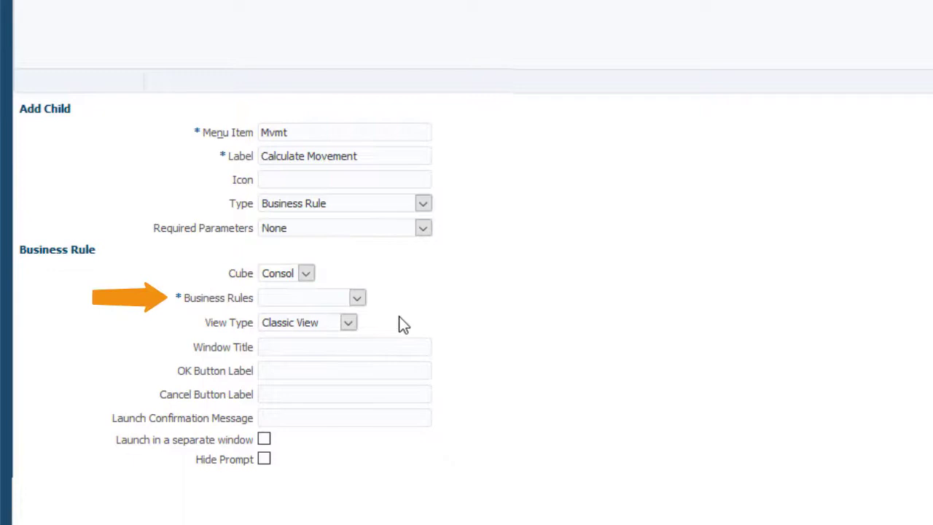
{"action": "left_click", "coordinate": [356, 299]}
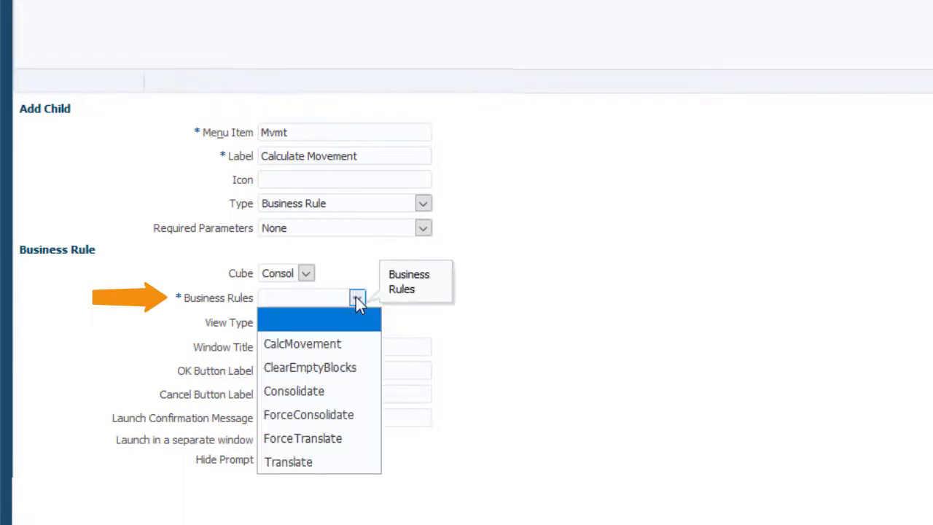
{"action": "left_click", "coordinate": [333, 346]}
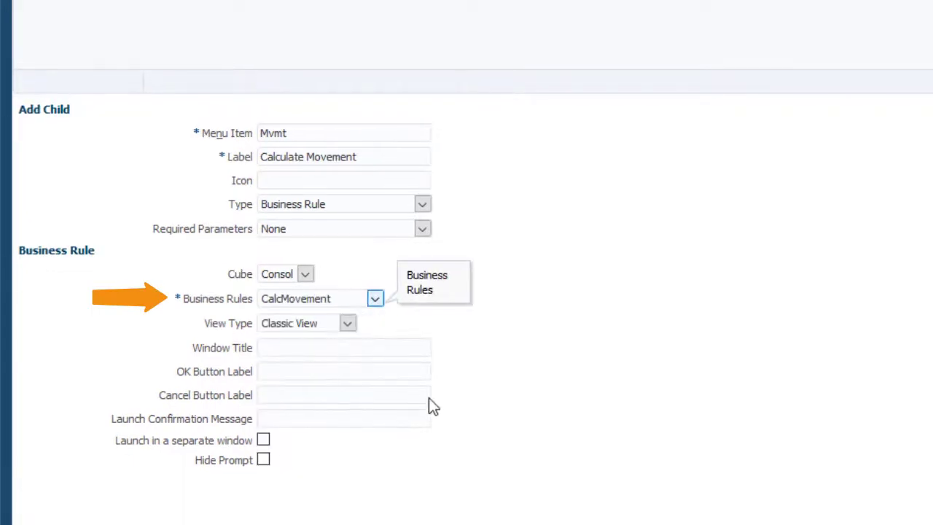
{"action": "left_click", "coordinate": [289, 420]}
{"action": "type", "text": "Befo"}
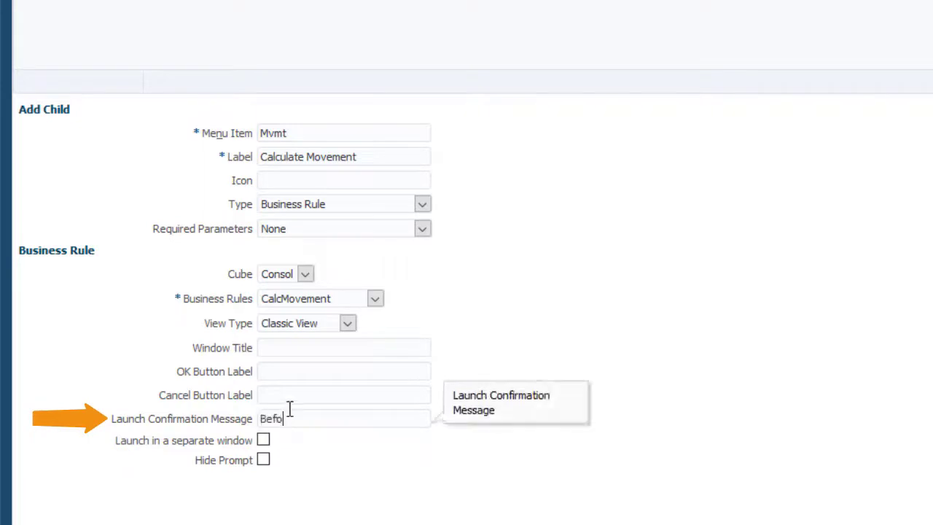
{"action": "type", "text": "re running this rule, verify that the life-"}
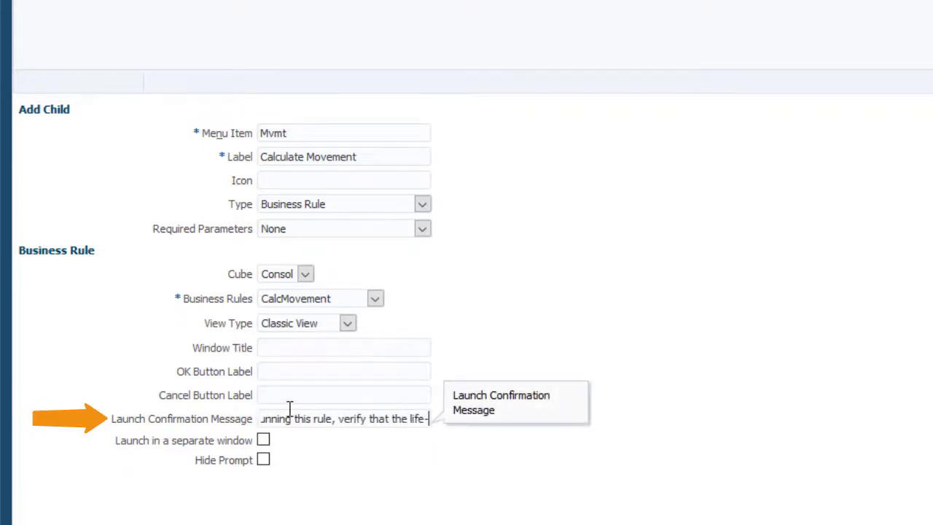
{"action": "type", "text": "to-date values have been loaded t"}
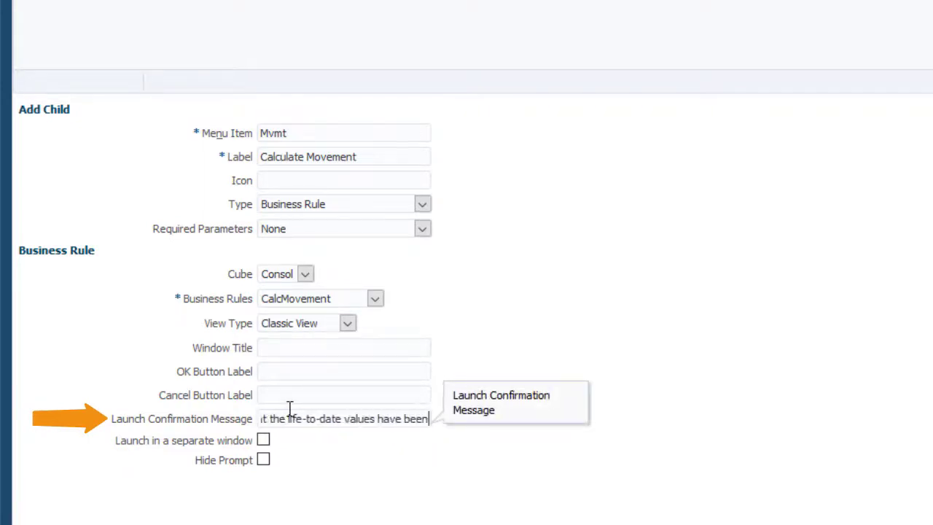
{"action": "type", "text": "o Closing Balance Input"}
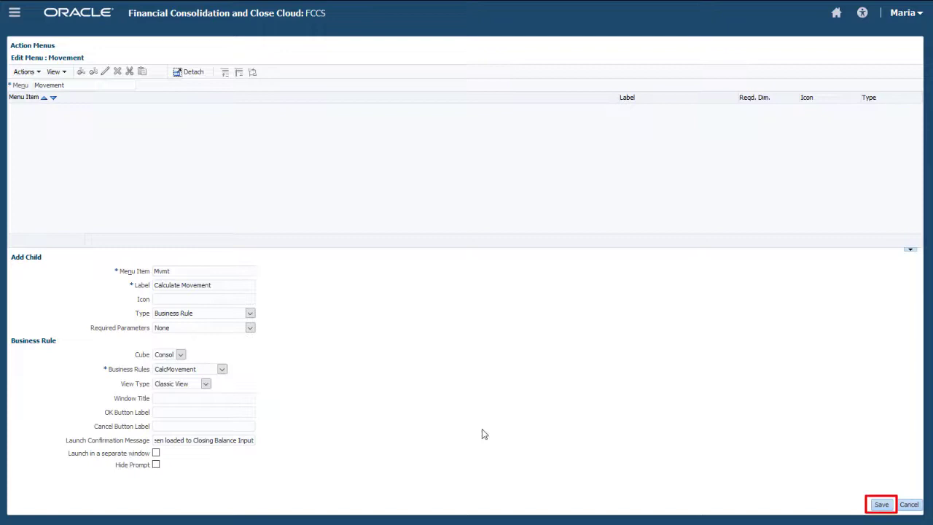
Save the Mvmt item and the Movement menu, then return to the action menus list
{"action": "left_click", "coordinate": [879, 505]}
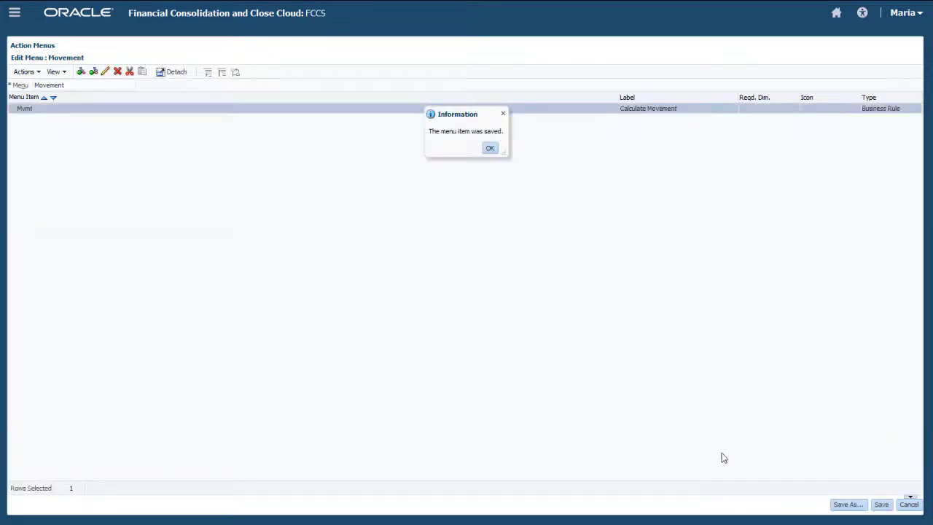
{"action": "left_click", "coordinate": [491, 146]}
{"action": "left_click", "coordinate": [882, 505]}
{"action": "left_click", "coordinate": [484, 149]}
{"action": "left_click", "coordinate": [909, 504]}
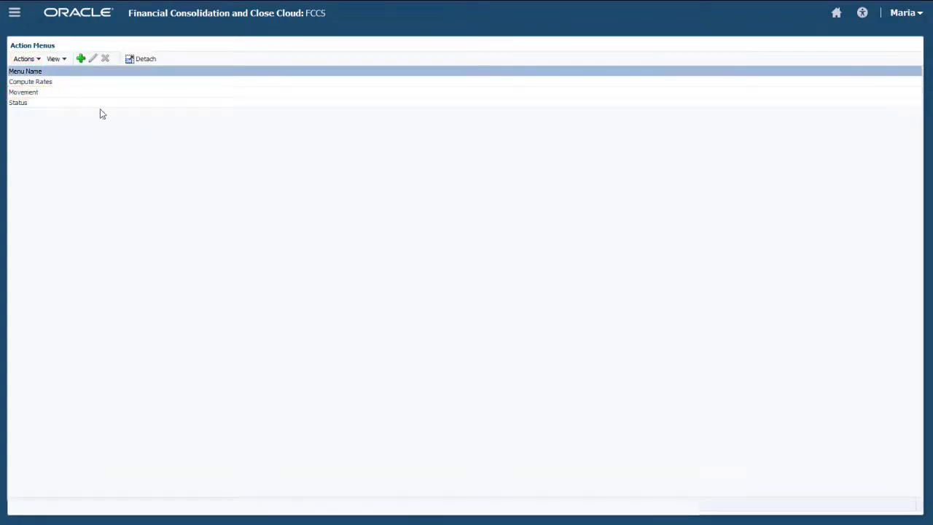
{"action": "left_click", "coordinate": [15, 13]}
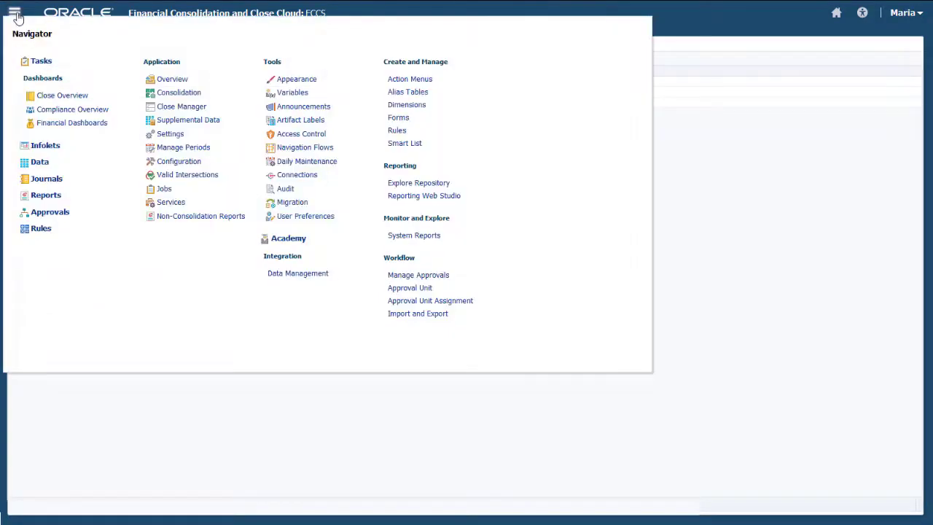
Open the Receivables/Payables Movement form from the Library's Financial folder for editing
{"action": "left_click", "coordinate": [396, 119]}
{"action": "left_click", "coordinate": [43, 76]}
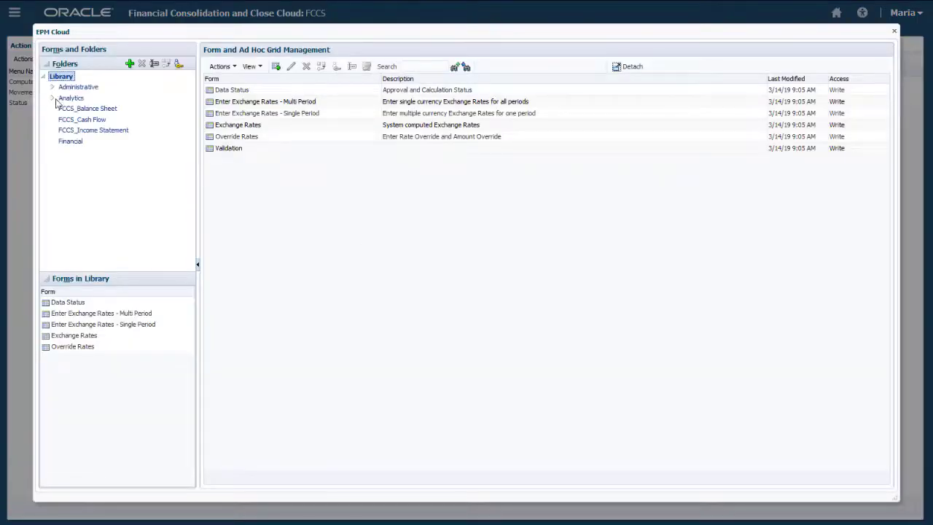
{"action": "left_click", "coordinate": [73, 141]}
{"action": "left_click", "coordinate": [240, 159]}
{"action": "left_click", "coordinate": [292, 67]}
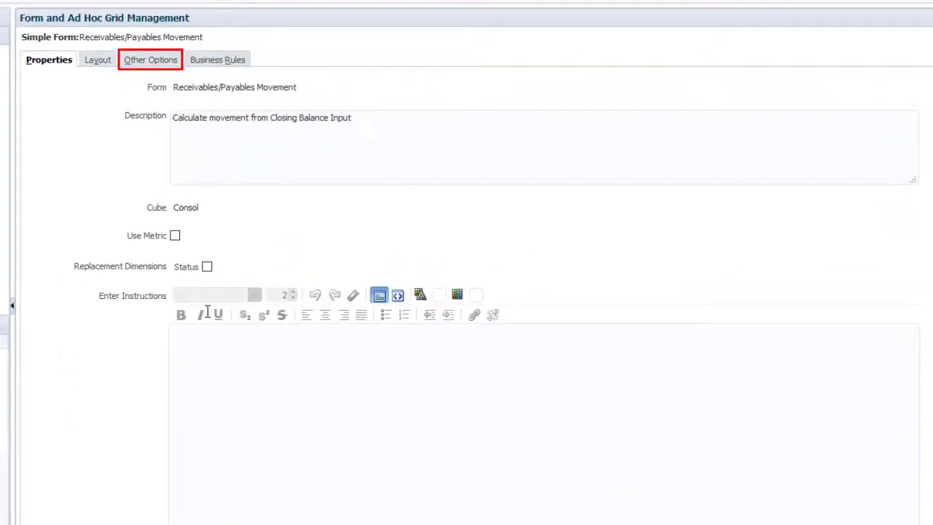
Add Movement to the form's selected context menus alongside Status under Other Options
{"action": "left_click", "coordinate": [150, 64]}
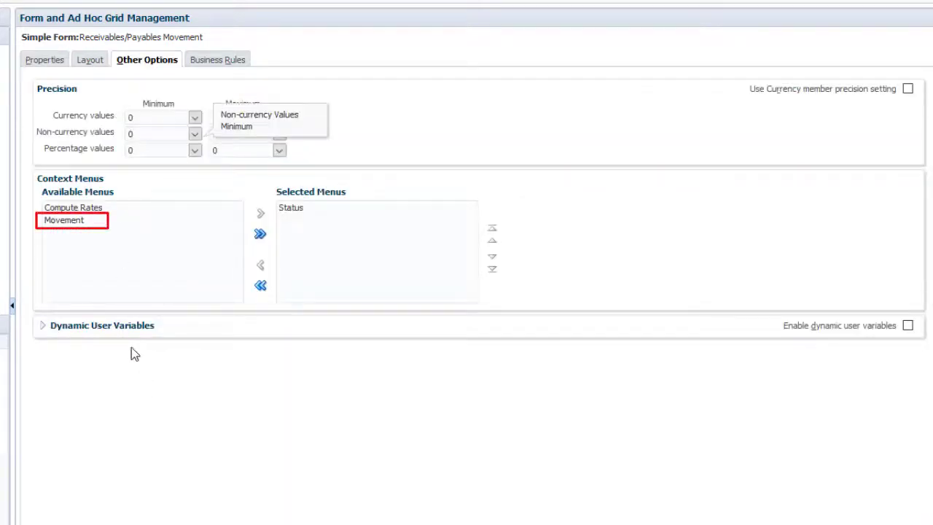
{"action": "left_click", "coordinate": [63, 222]}
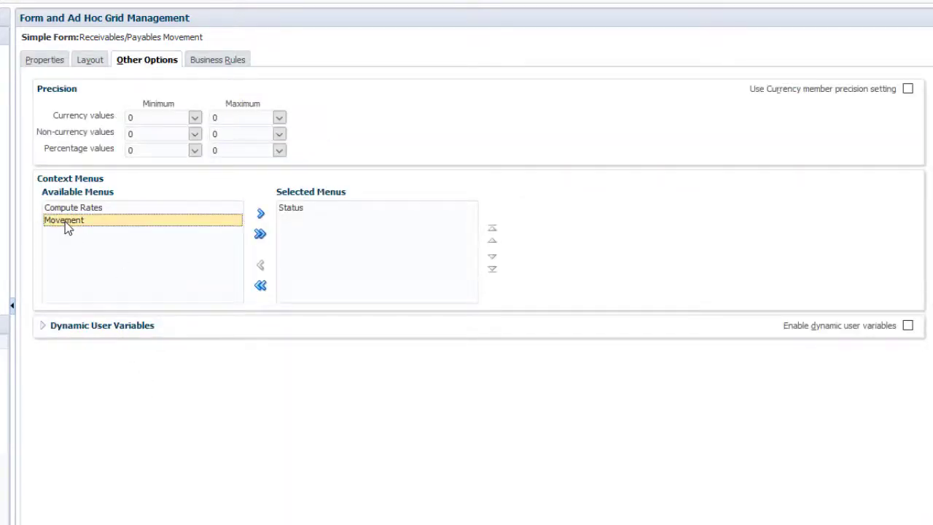
{"action": "left_click", "coordinate": [260, 213]}
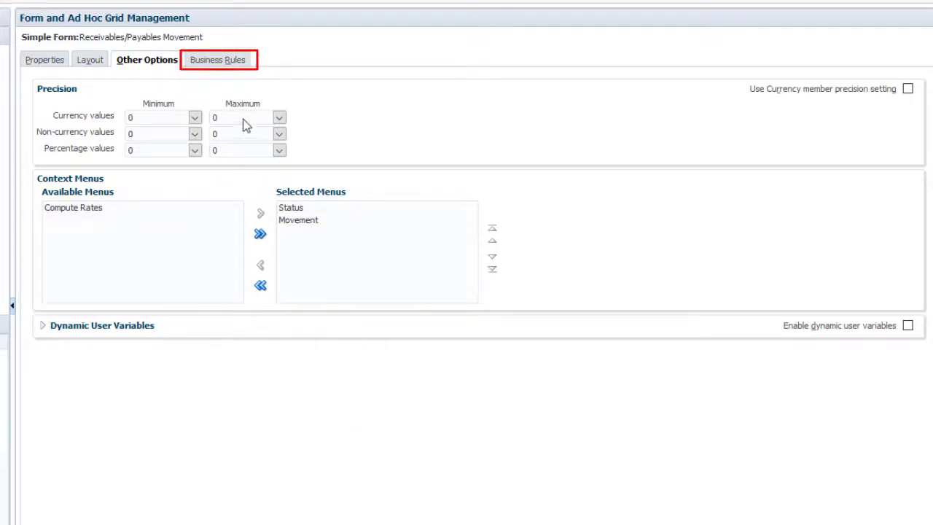
Add the CalcMovement rule to the form's business rules
{"action": "left_click", "coordinate": [230, 62]}
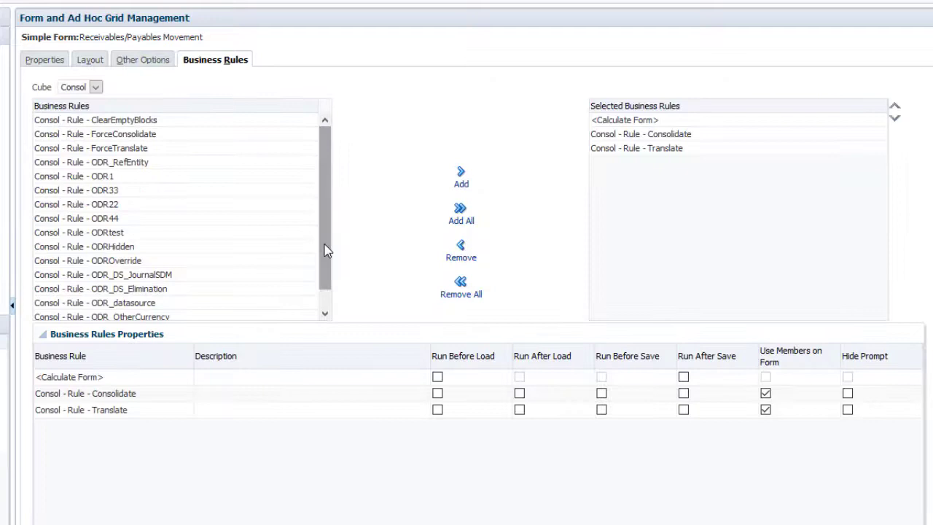
{"action": "left_click_drag", "start_coordinate": [325, 204], "coordinate": [326, 241]}
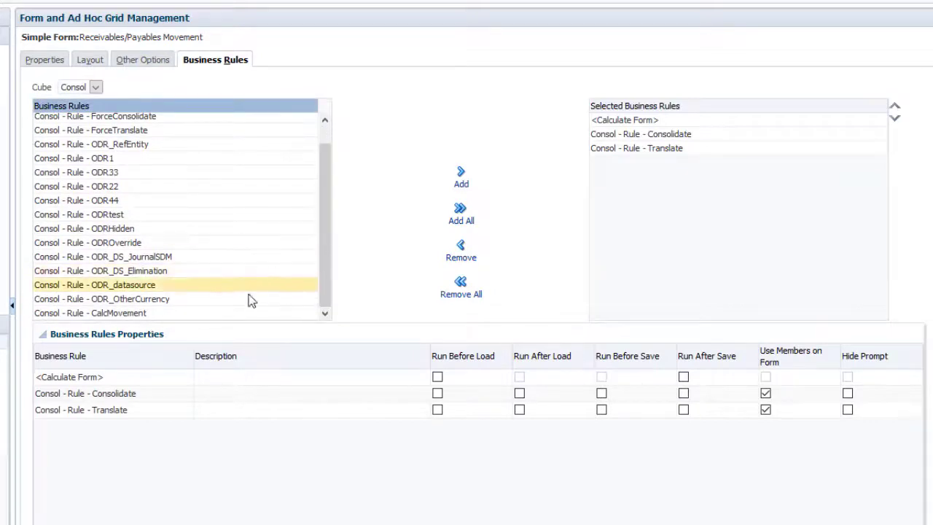
{"action": "left_click", "coordinate": [207, 315]}
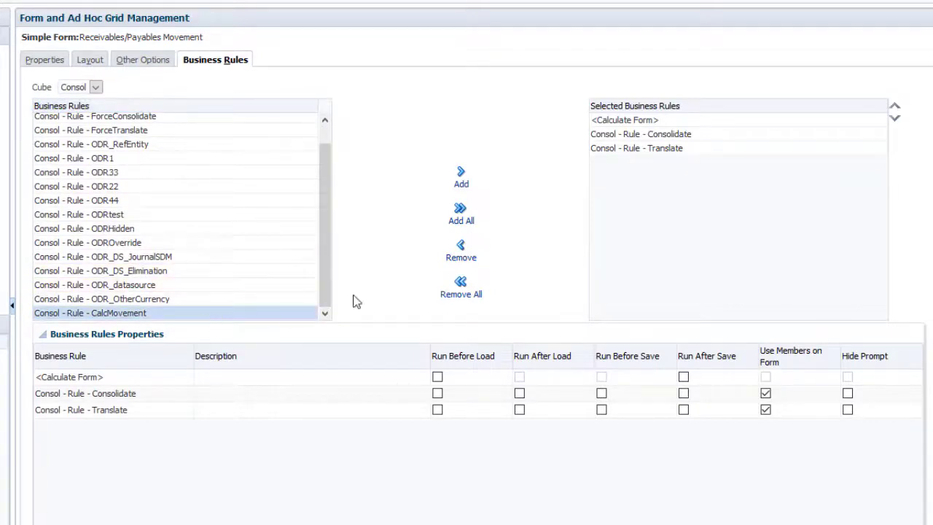
{"action": "left_click", "coordinate": [462, 177]}
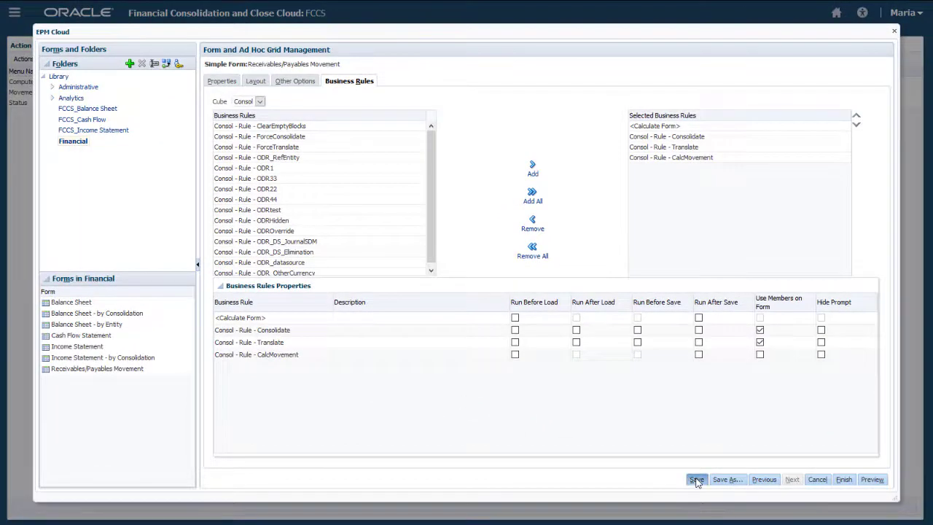
Save and finish the Receivables/Payables Movement form definition, then close the form manager
{"action": "left_click", "coordinate": [695, 500]}
{"action": "key", "text": "Return"}
{"action": "left_click", "coordinate": [844, 479]}
{"action": "left_click", "coordinate": [895, 32]}
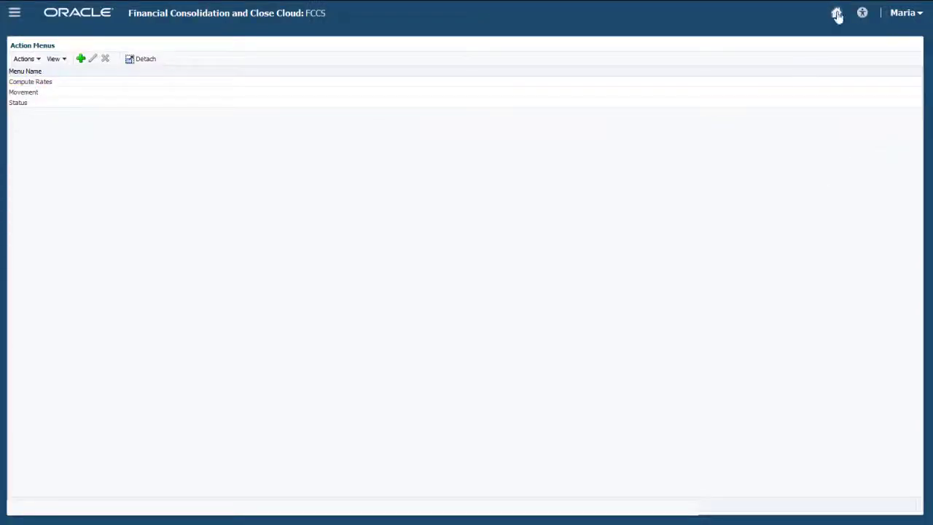
Open the Receivables/Payables Movement data form from the Financial folder
{"action": "left_click", "coordinate": [837, 14]}
{"action": "left_click", "coordinate": [716, 157]}
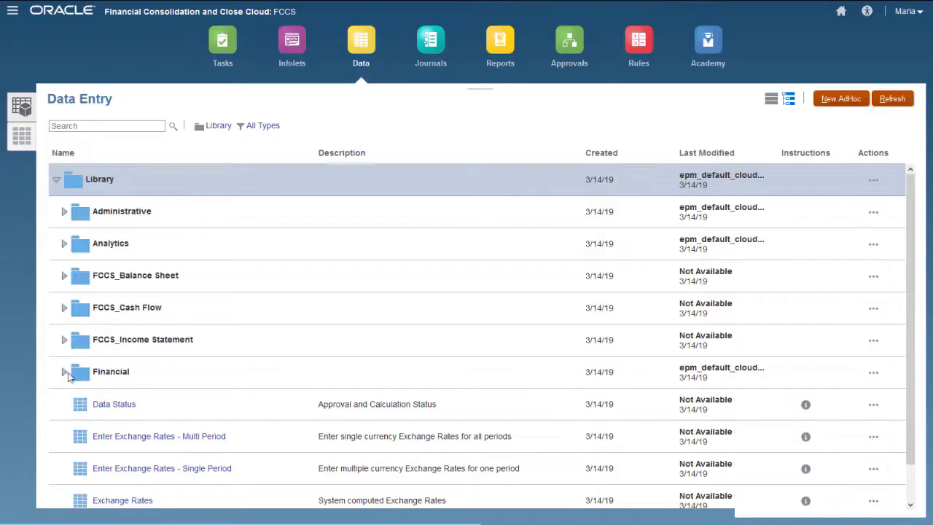
{"action": "left_click", "coordinate": [65, 373]}
{"action": "scroll", "coordinate": [208, 452], "scroll_direction": "down", "scroll_amount": 2}
{"action": "left_click", "coordinate": [208, 452]}
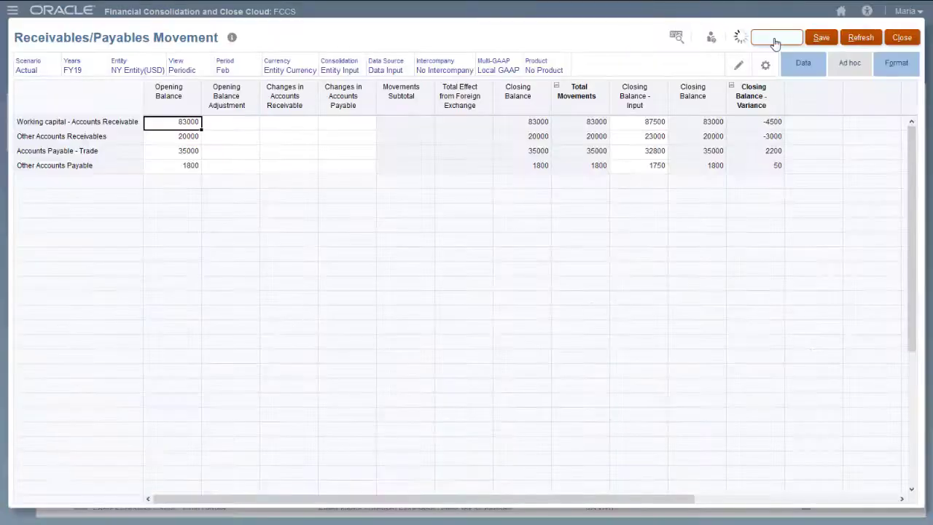
Review the form's Business Rules list to confirm CalcMovement is available
{"action": "left_click", "coordinate": [774, 38]}
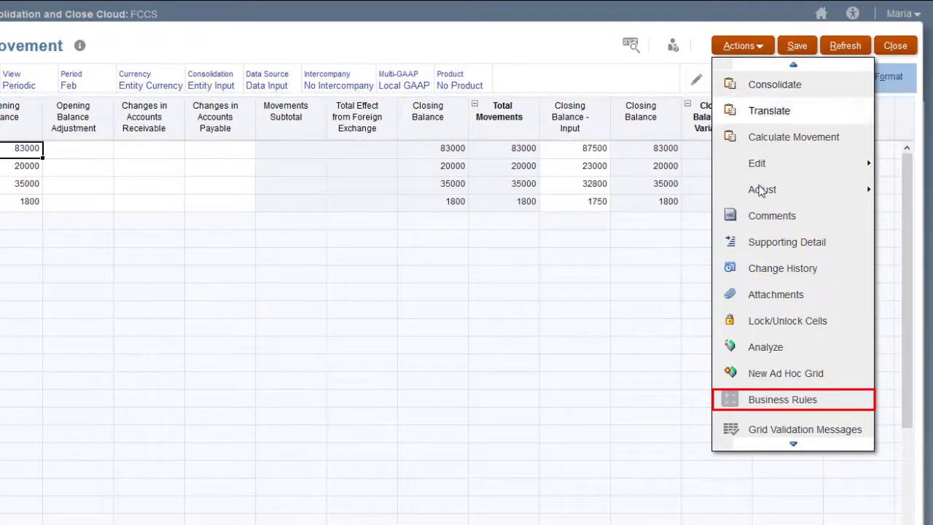
{"action": "left_click", "coordinate": [755, 400]}
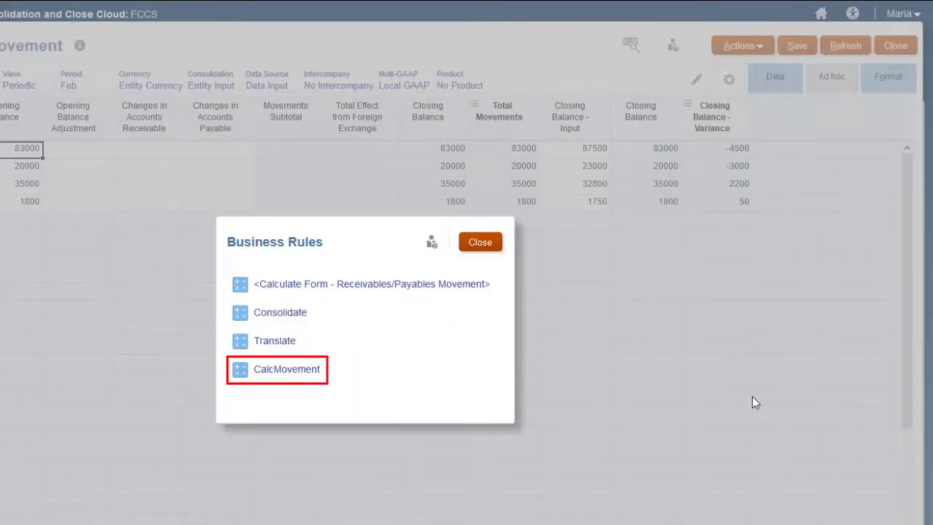
{"action": "left_click", "coordinate": [482, 243]}
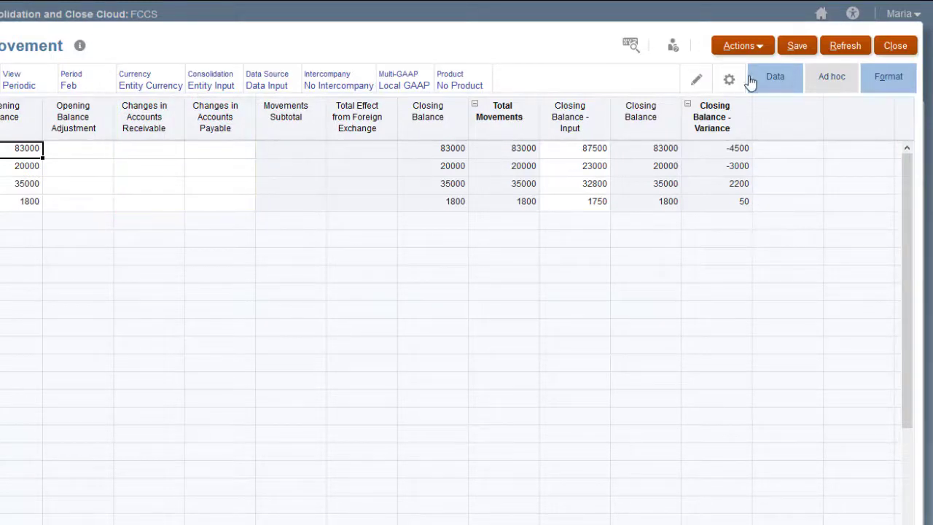
{"action": "left_click", "coordinate": [752, 48]}
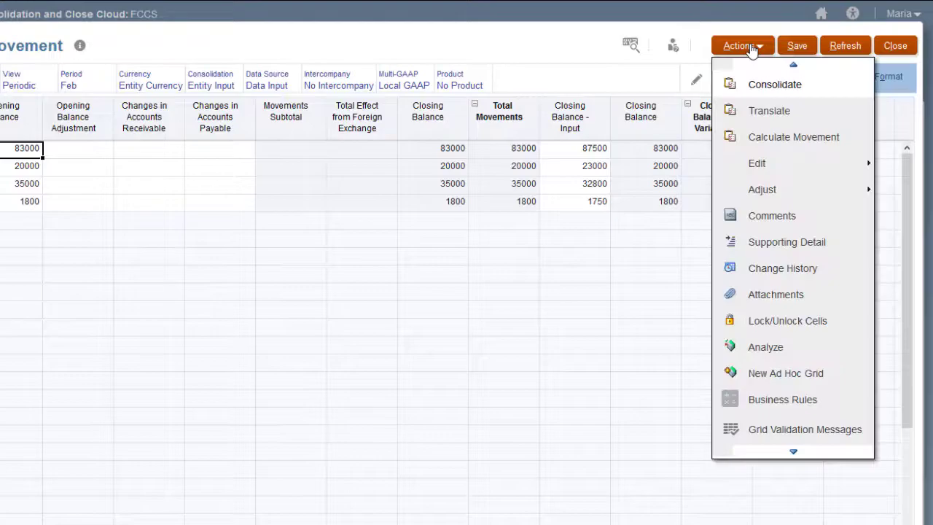
Run Calculate Movement for NY, Feb, Actual, FY19, filling changes 4500, 3000, -2200, -50
{"action": "left_click", "coordinate": [770, 135]}
{"action": "left_click", "coordinate": [421, 341]}
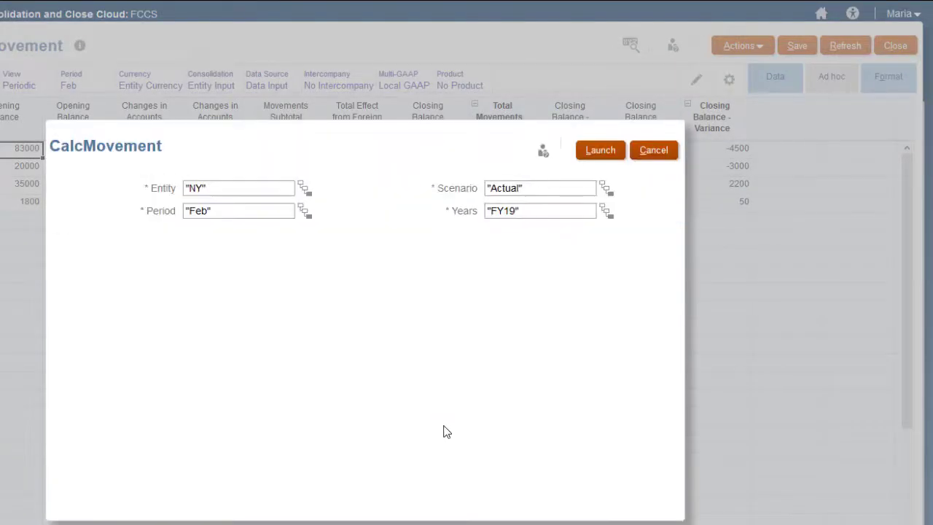
{"action": "left_click", "coordinate": [598, 150]}
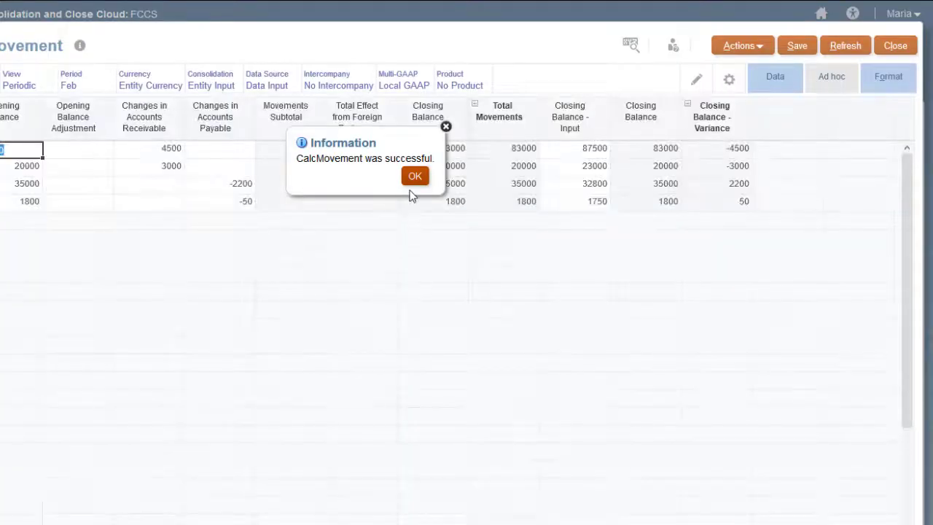
{"action": "left_click", "coordinate": [415, 176]}
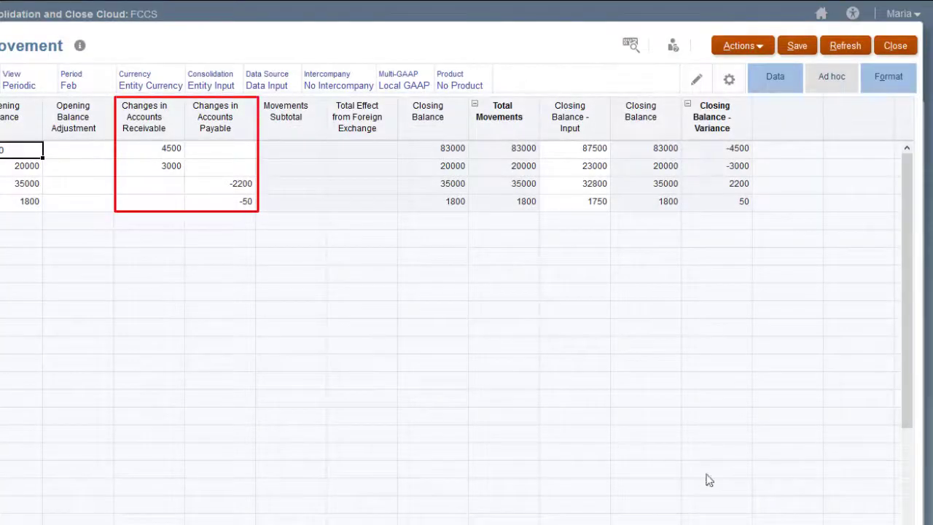